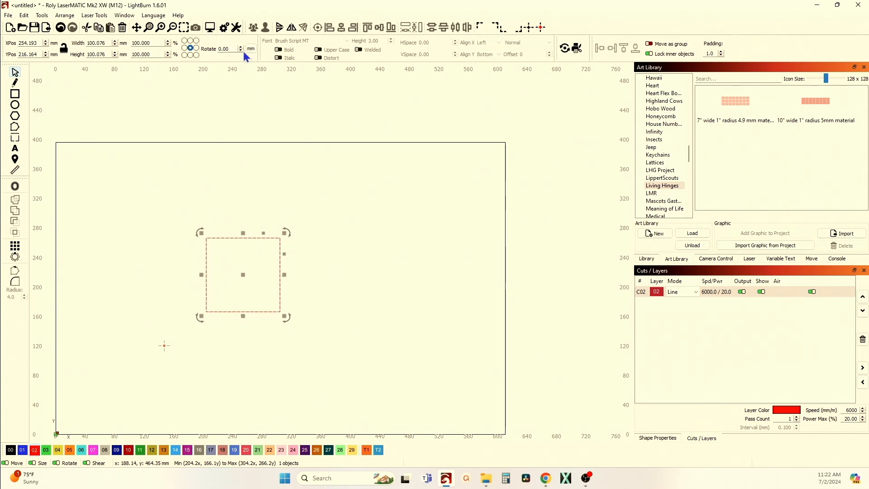
# Set the selected square's width and height to 100 mm each.
pyautogui.doubleClick(109, 44)
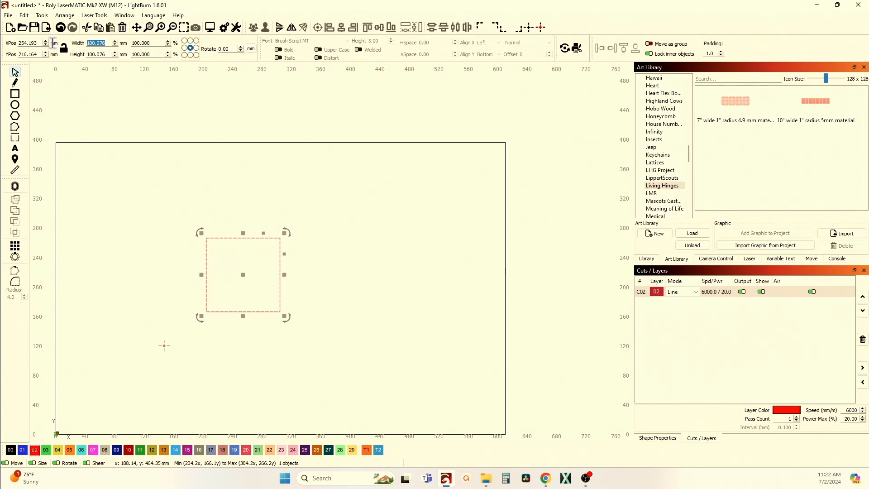
pyautogui.write('100')
pyautogui.press('Tab')
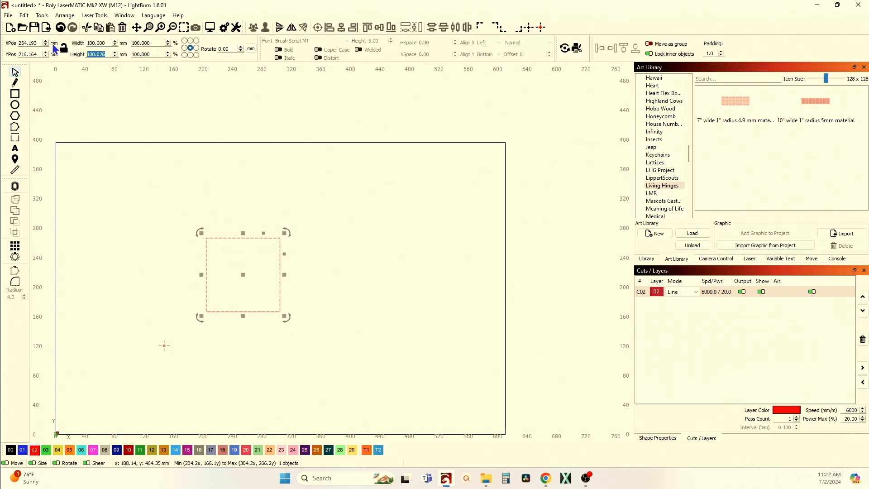
pyautogui.write('100')
pyautogui.press('Tab')
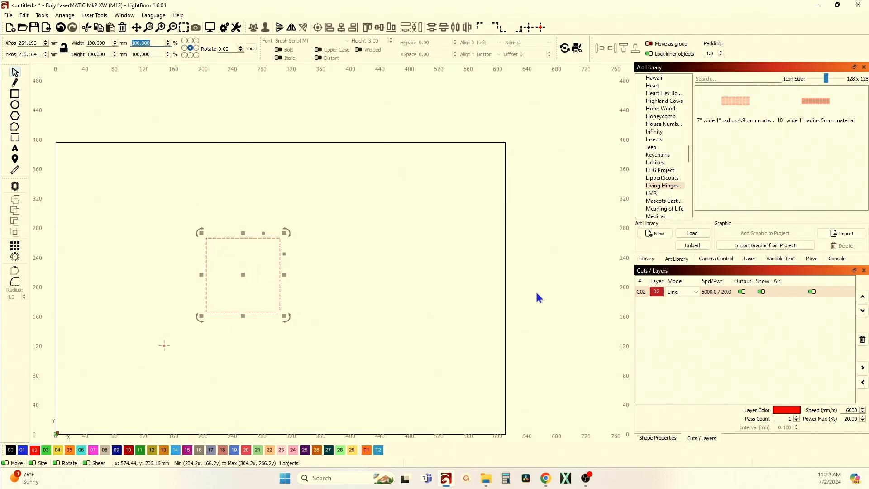
# Review the cut settings of the red layer C02 and close them without changes.
pyautogui.click(642, 292)
pyautogui.doubleClick(644, 294)
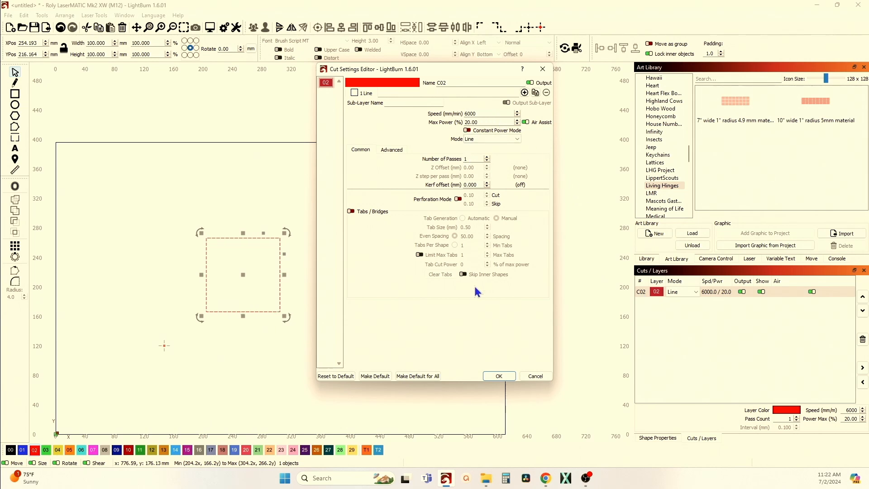
pyautogui.click(543, 69)
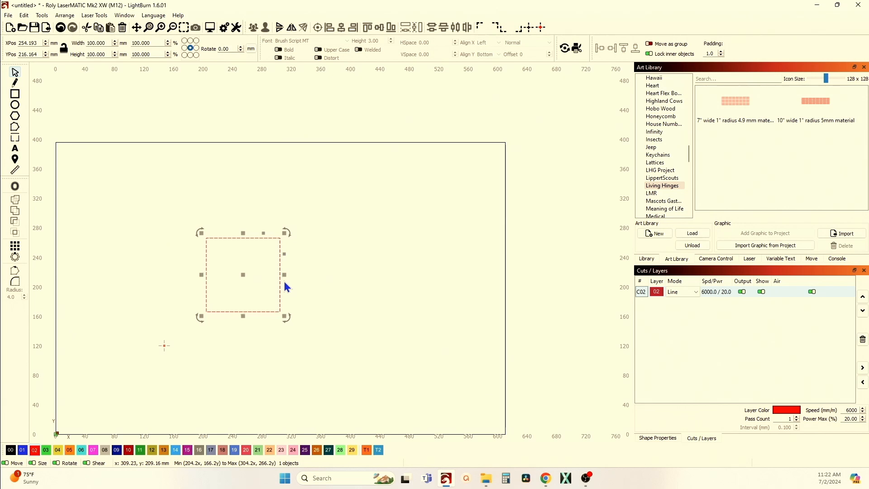
# Examine the square's cut lines up close along its side and lower edges and around its corner.
pyautogui.scroll(5, 240, 268)
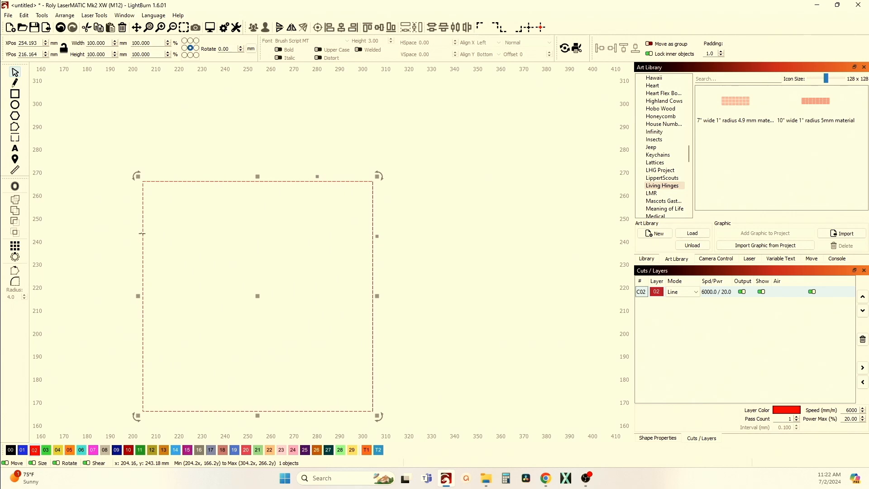
pyautogui.scroll(10, 142, 236)
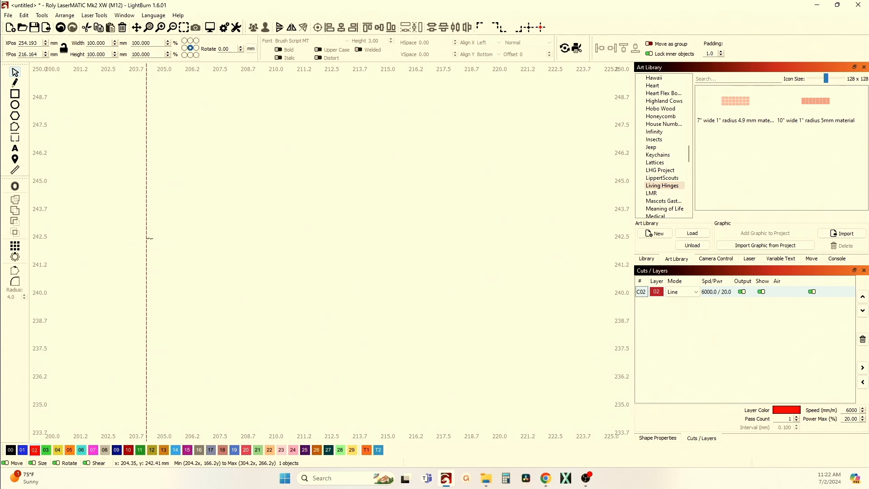
pyautogui.scroll(-7, 146, 240)
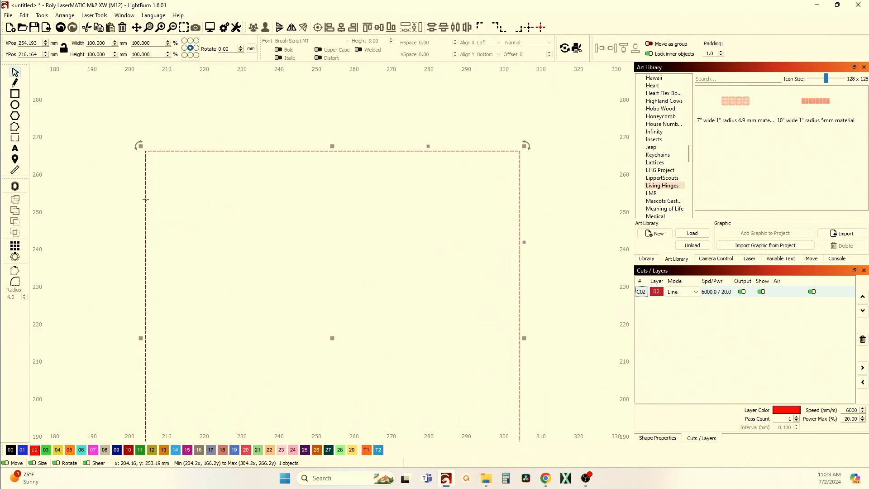
pyautogui.scroll(-4, 143, 220)
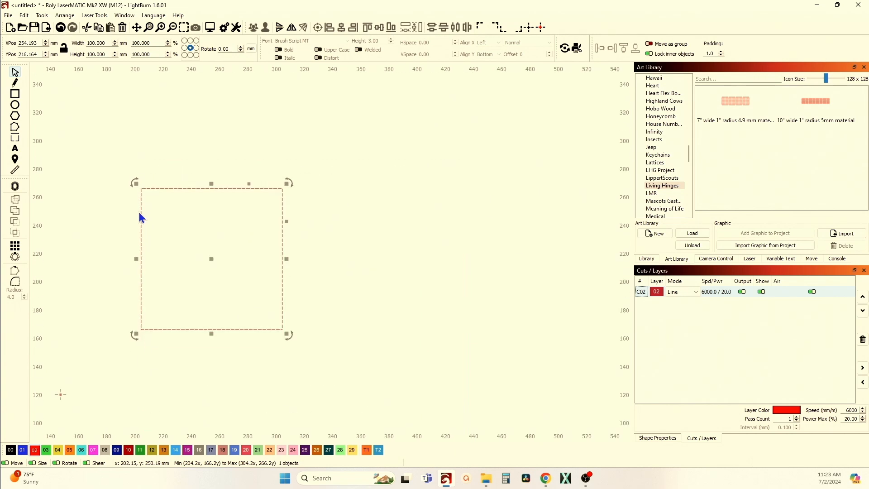
pyautogui.scroll(12, 163, 337)
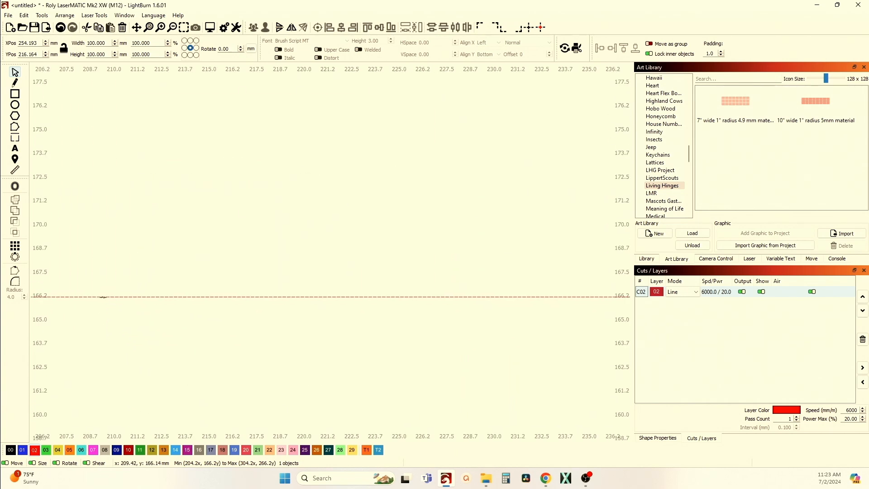
pyautogui.scroll(-9, 113, 312)
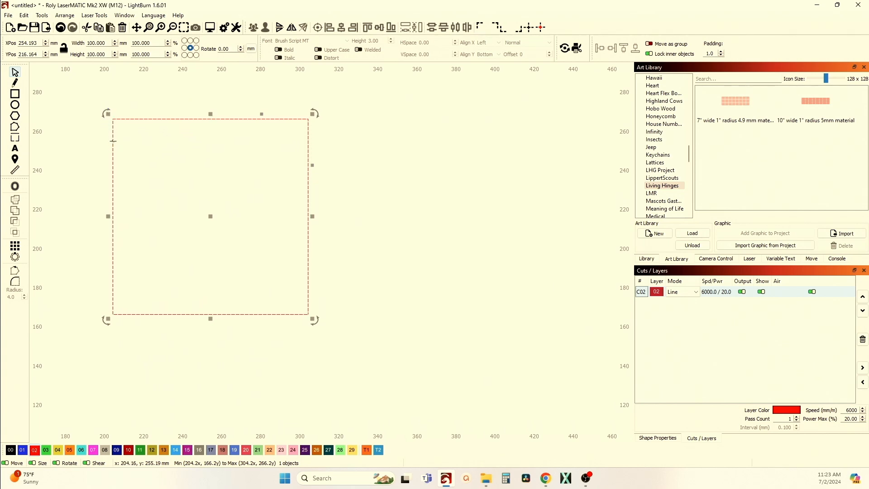
pyautogui.scroll(3, 114, 142)
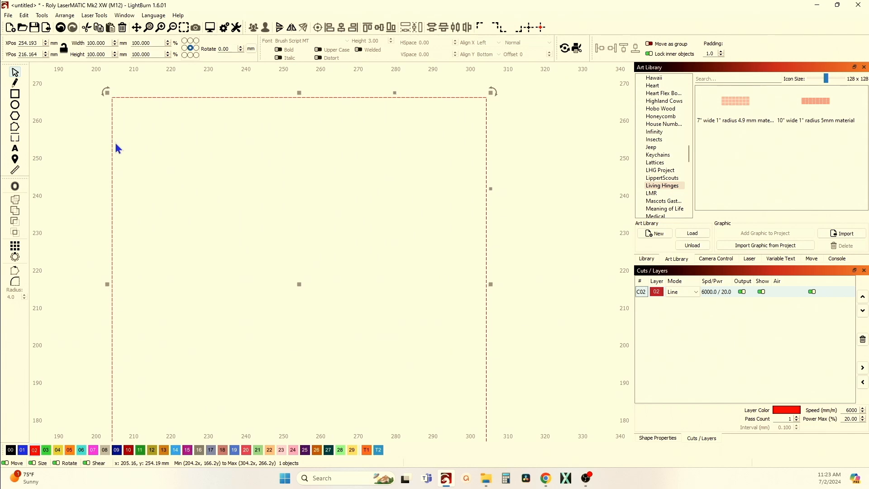
pyautogui.scroll(3, 117, 149)
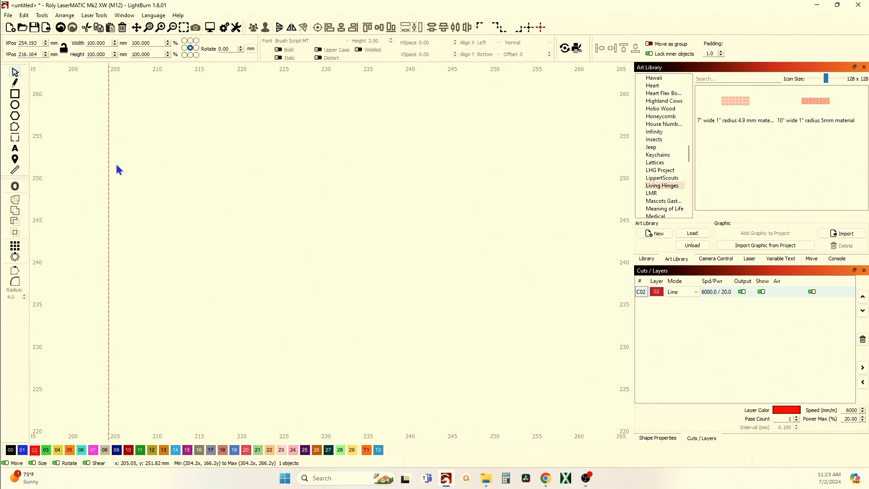
pyautogui.scroll(-3, 119, 182)
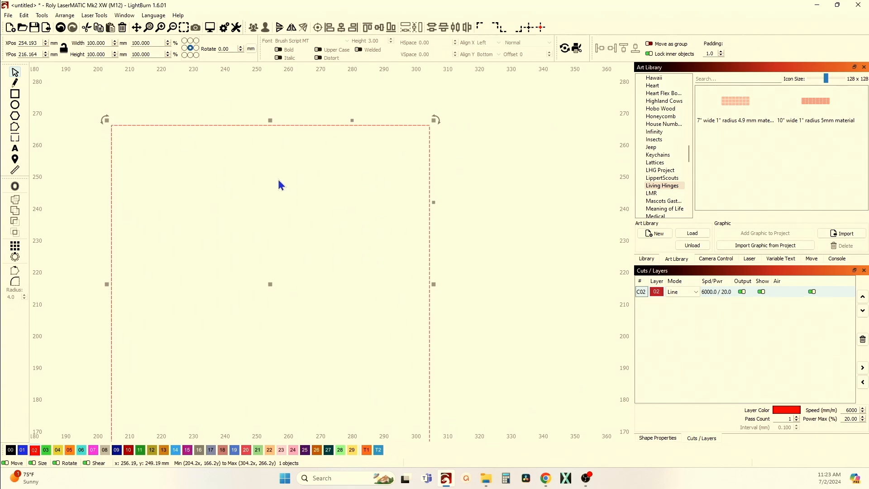
pyautogui.scroll(-2, 236, 193)
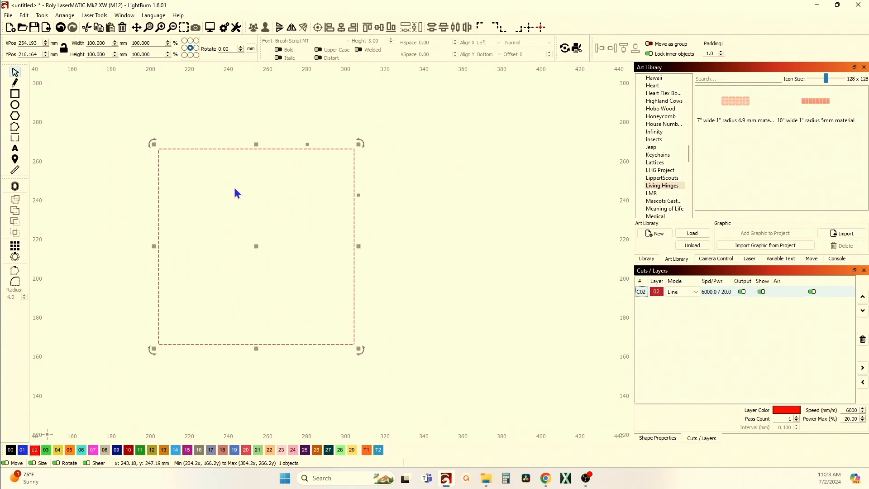
pyautogui.scroll(2, 150, 169)
pyautogui.scroll(2, 167, 163)
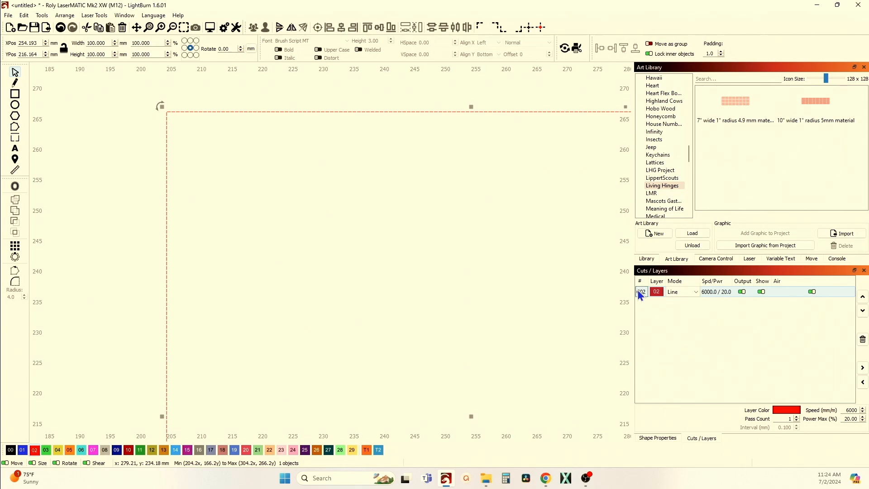
# Switch the measurement units to inches and check the kerf offset unit in layer C02's cut settings.
pyautogui.doubleClick(641, 294)
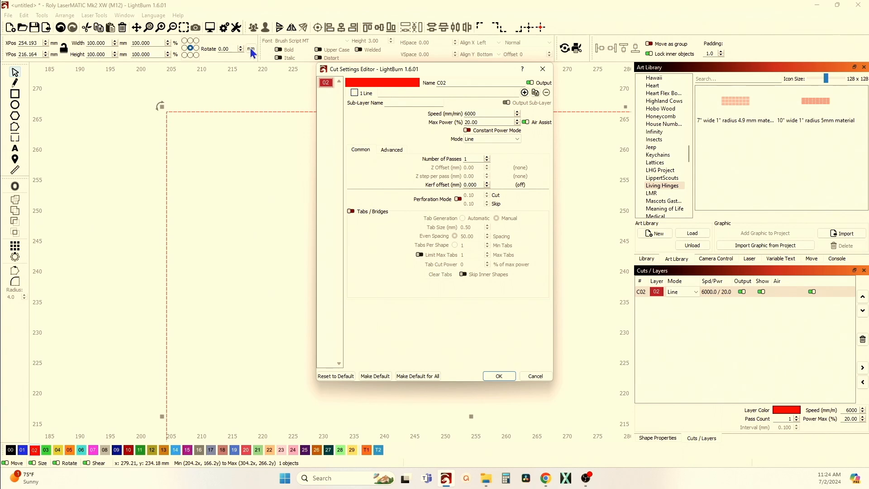
pyautogui.click(543, 69)
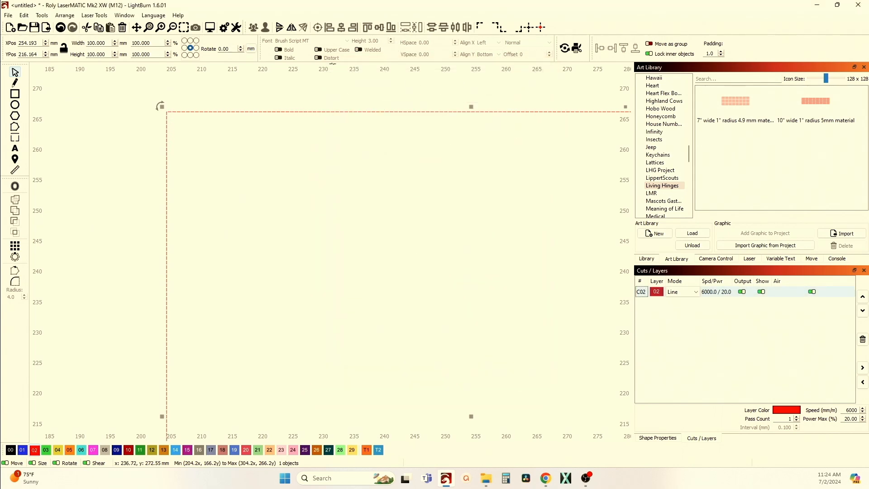
pyautogui.click(251, 48)
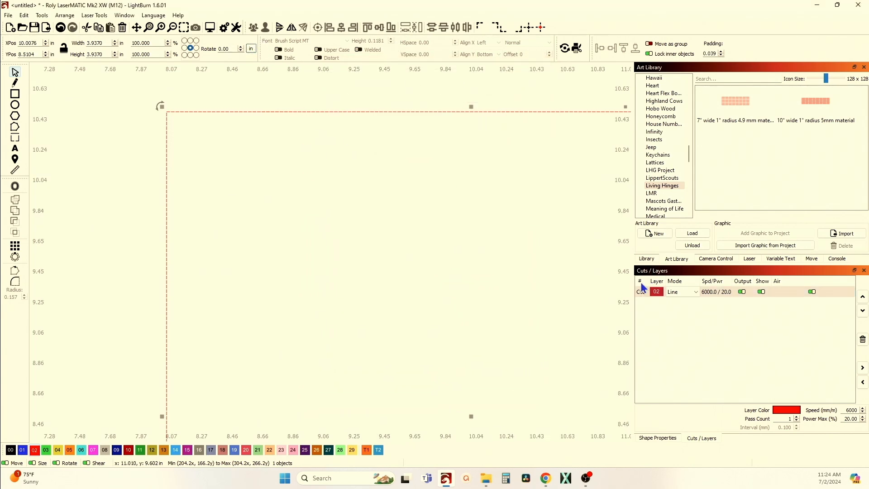
pyautogui.doubleClick(643, 289)
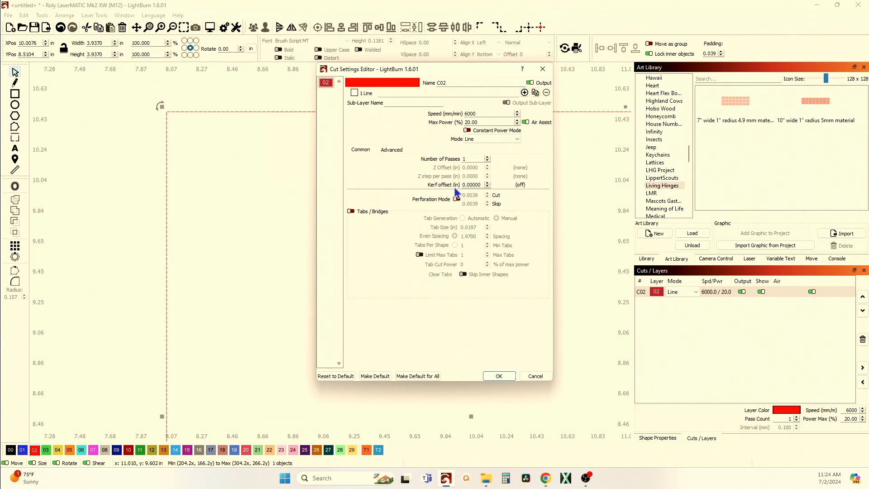
pyautogui.click(543, 69)
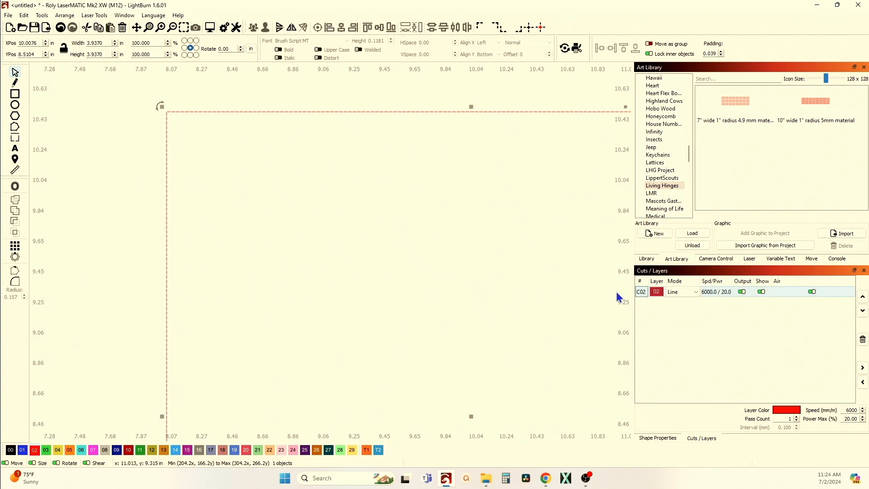
# Recheck layer C02's cut settings, cancel them, and switch the measurement units back to millimetres.
pyautogui.doubleClick(640, 293)
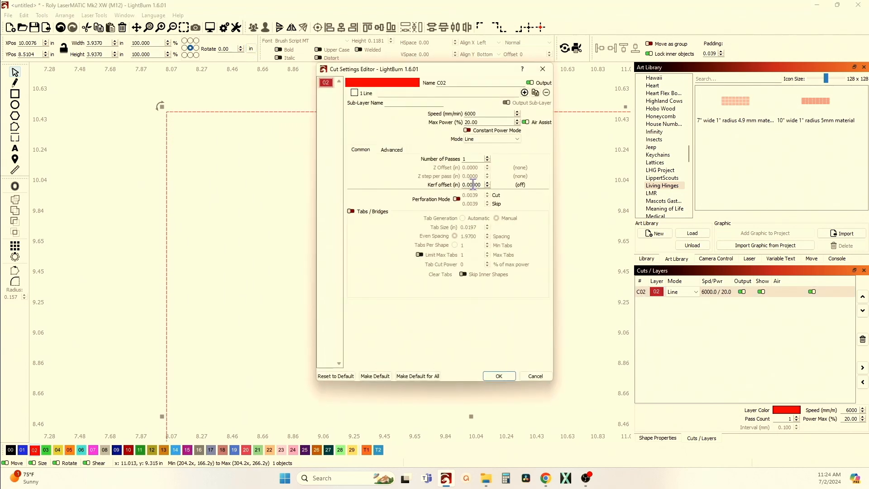
pyautogui.click(534, 375)
pyautogui.click(251, 49)
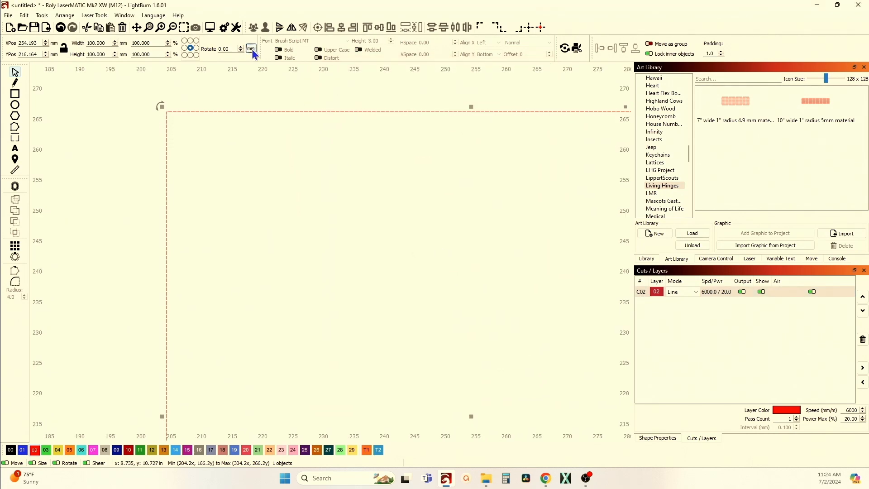
# Set the kerf offset of layer C02 to 0.12 mm outward and apply the cut settings.
pyautogui.doubleClick(634, 292)
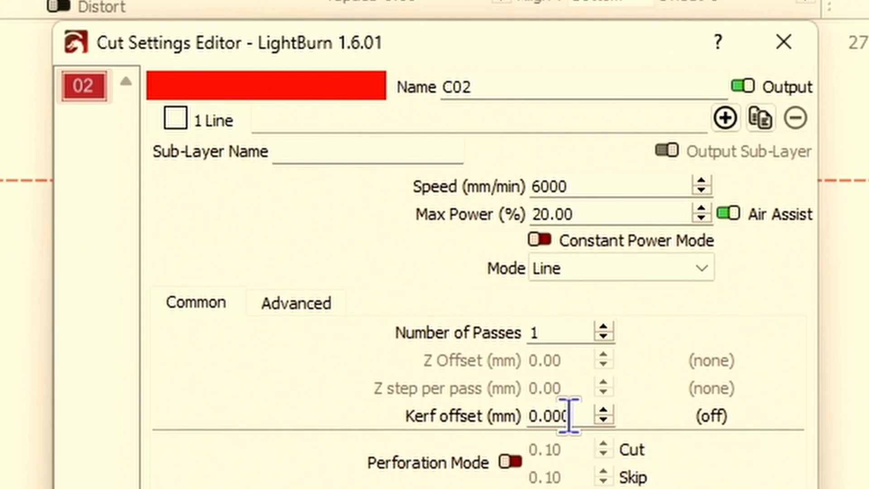
pyautogui.moveTo(579, 415); pyautogui.dragTo(521, 426)
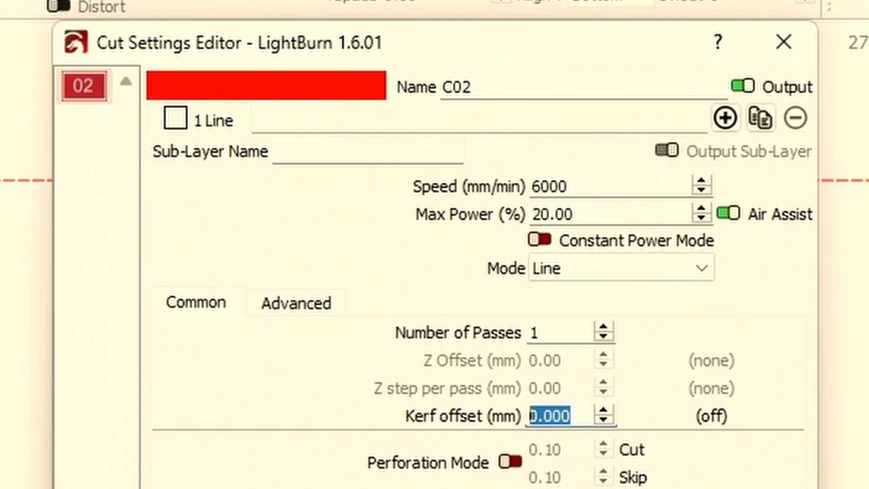
pyautogui.write('.12')
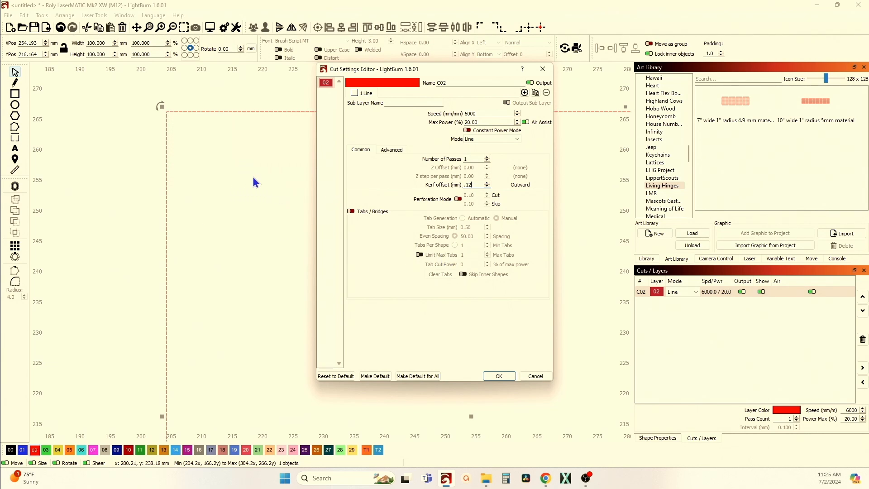
pyautogui.click(499, 377)
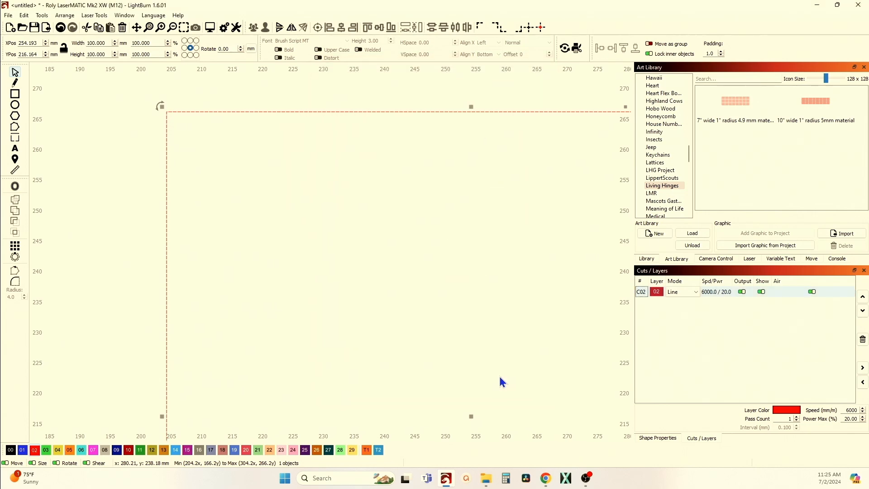